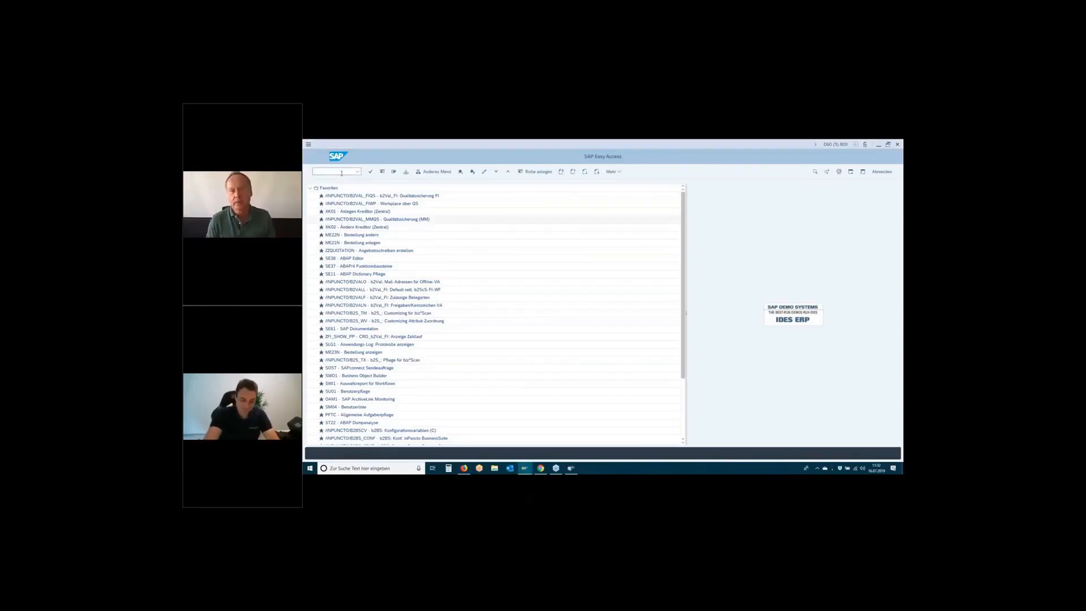
Open transaction MIGO and load the purchase order for the barcode rolls by its order number for goods receipt.
type("migo")
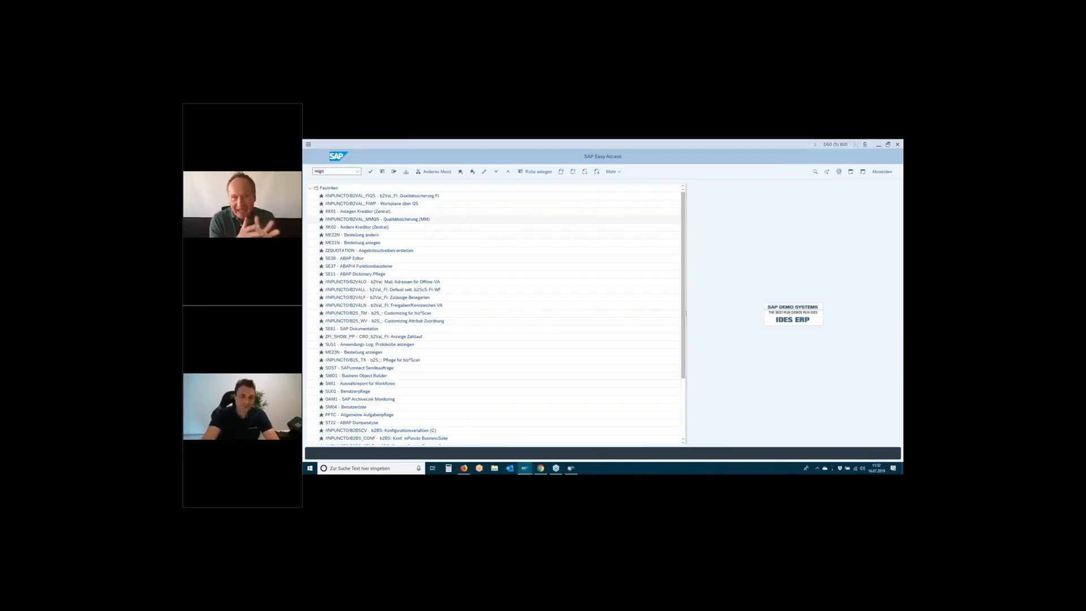
key("Return")
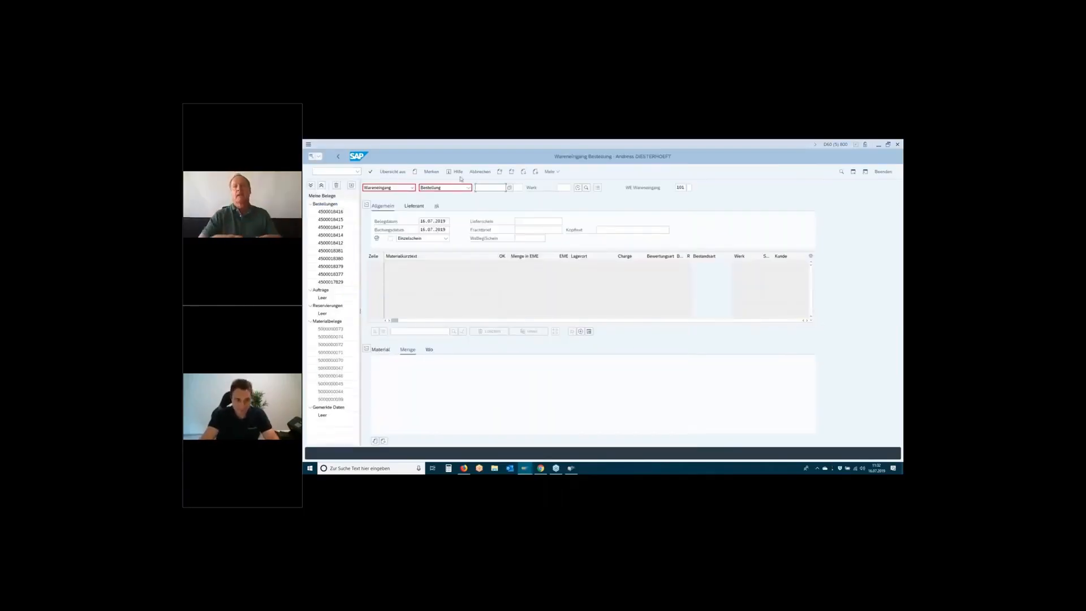
type("45")
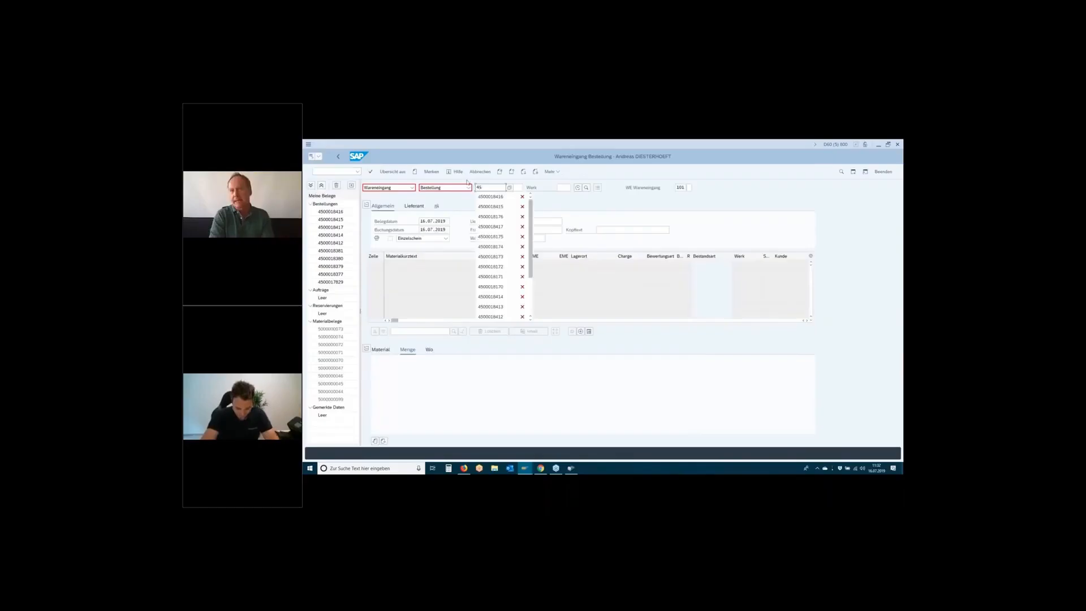
type("00018418")
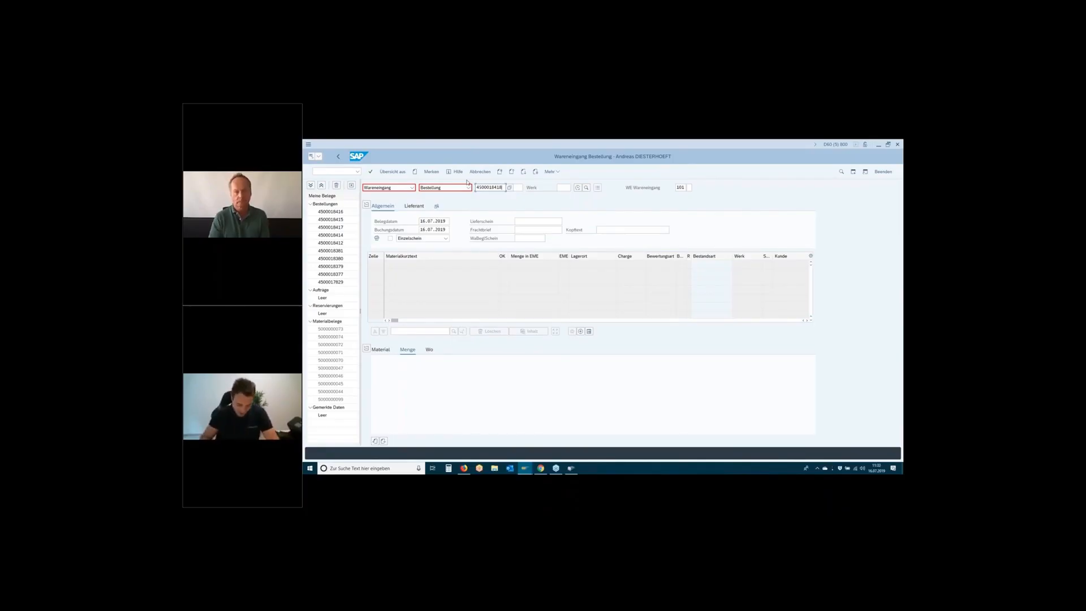
key("Return")
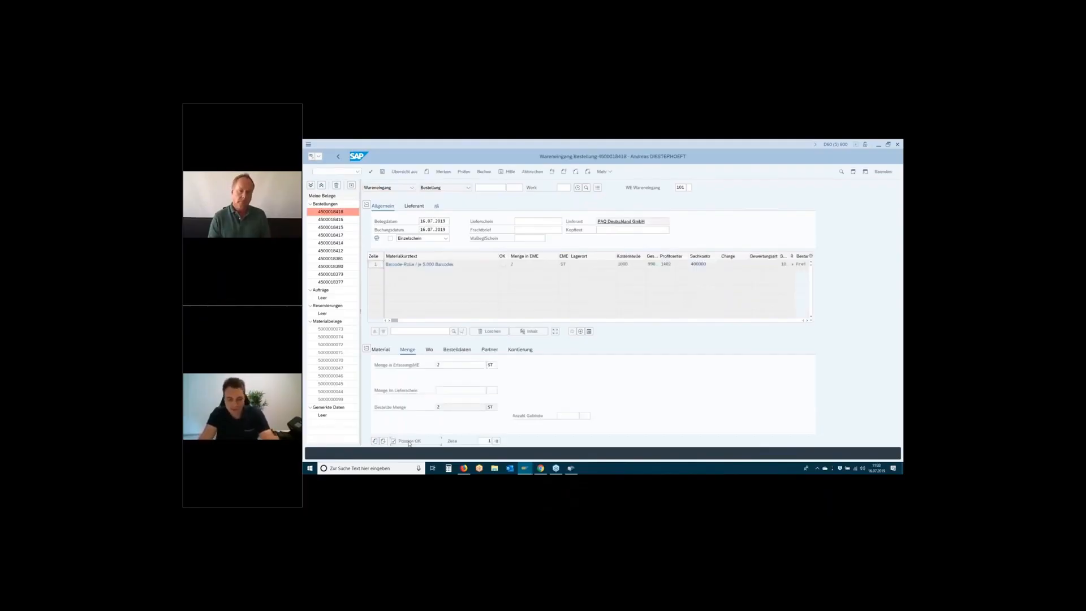
Mark the barcode-roll item as OK and post its goods receipt with barcode IP_000009232 and document type Wareneingang mit Bezug zur Bestellung.
left_click(410, 441)
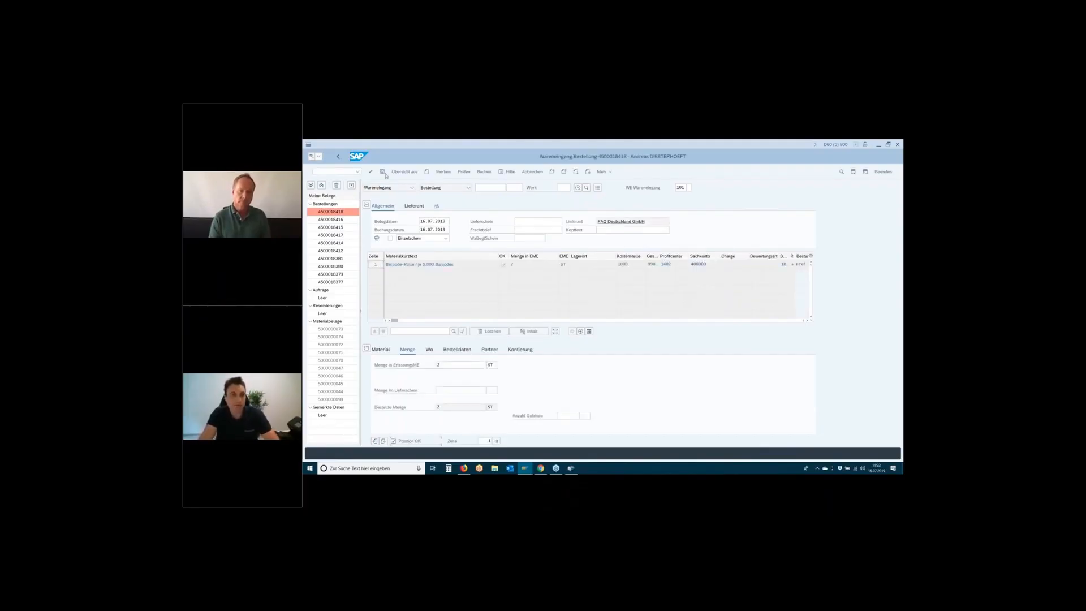
left_click(382, 172)
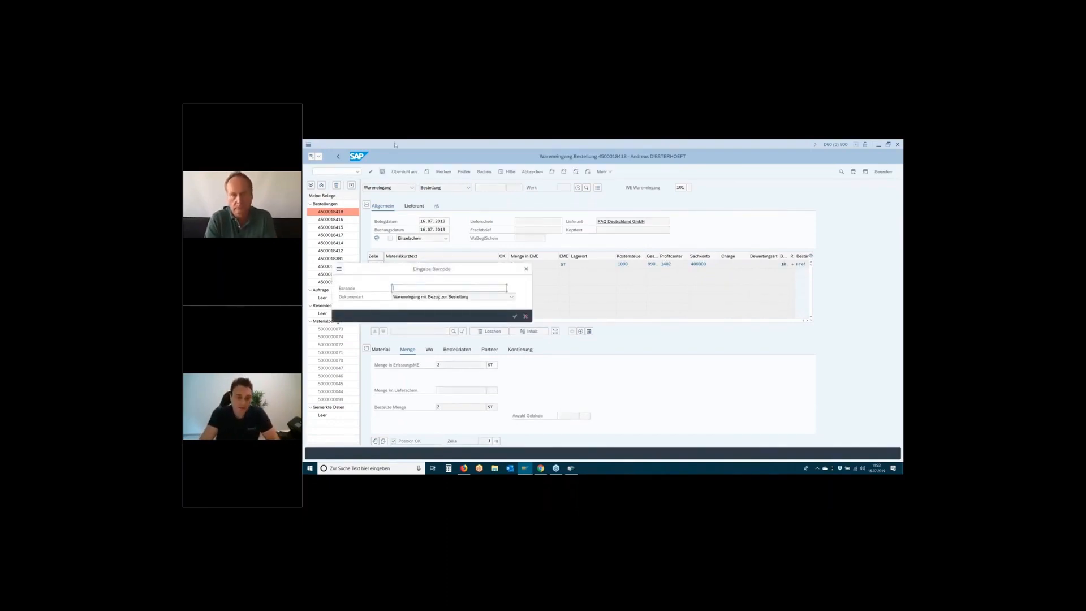
left_click_drag(472, 274, 571, 217)
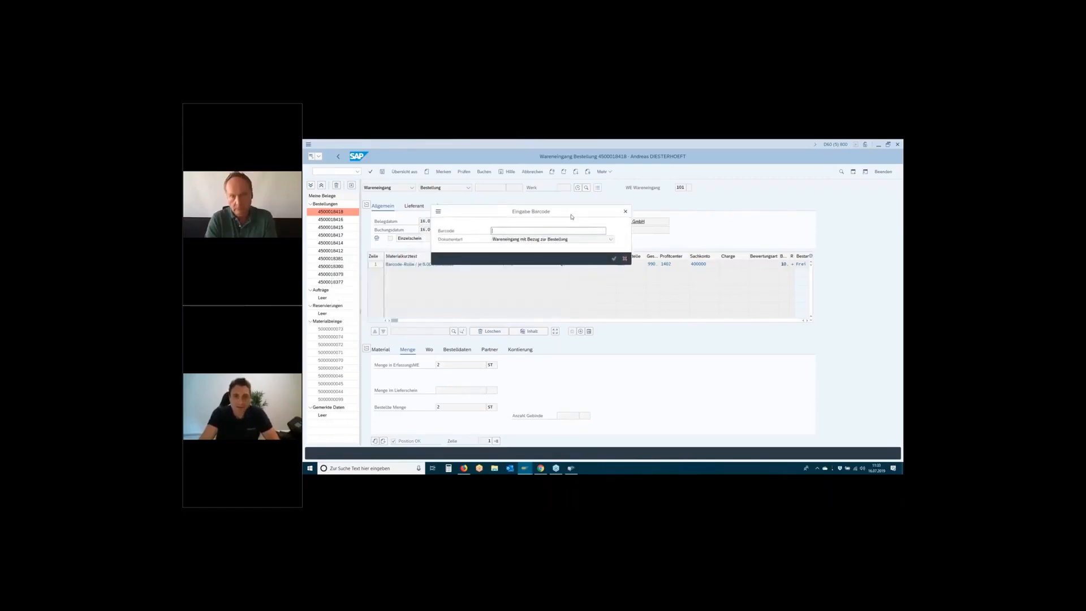
left_click(610, 240)
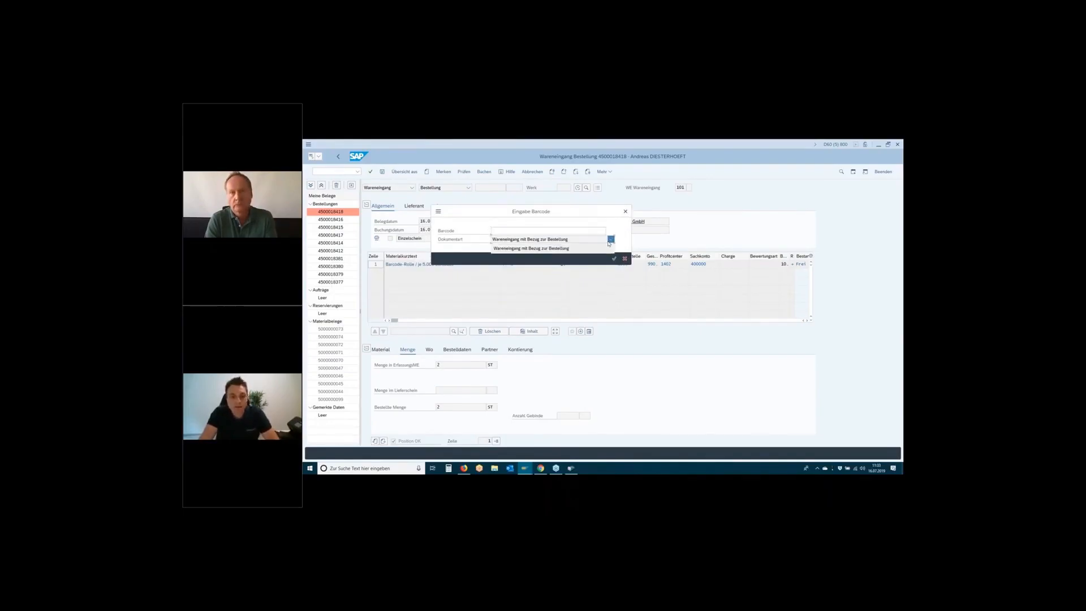
left_click(575, 248)
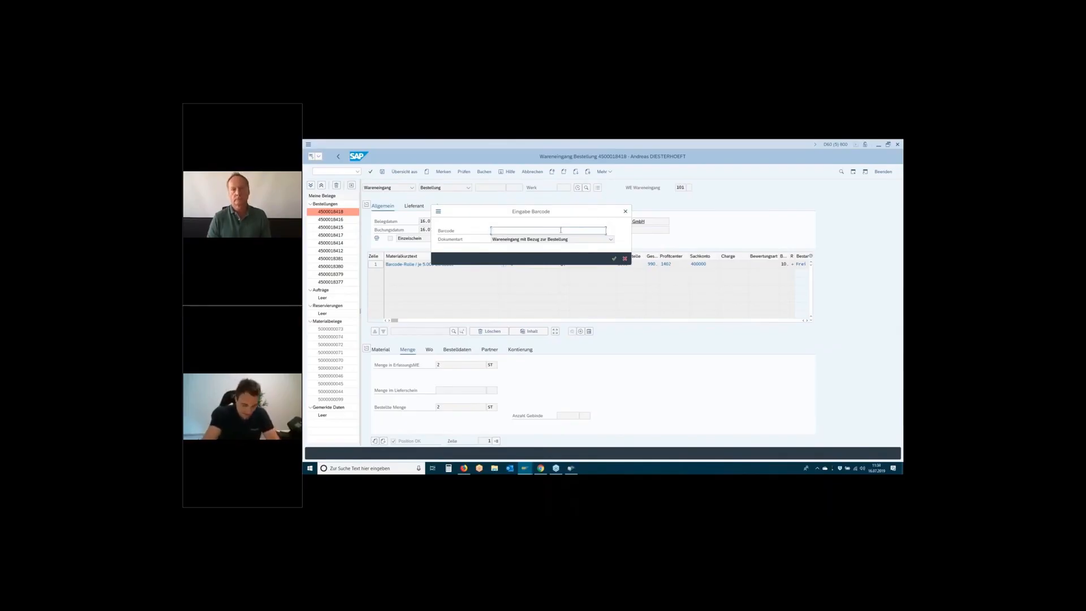
type("IP_00000")
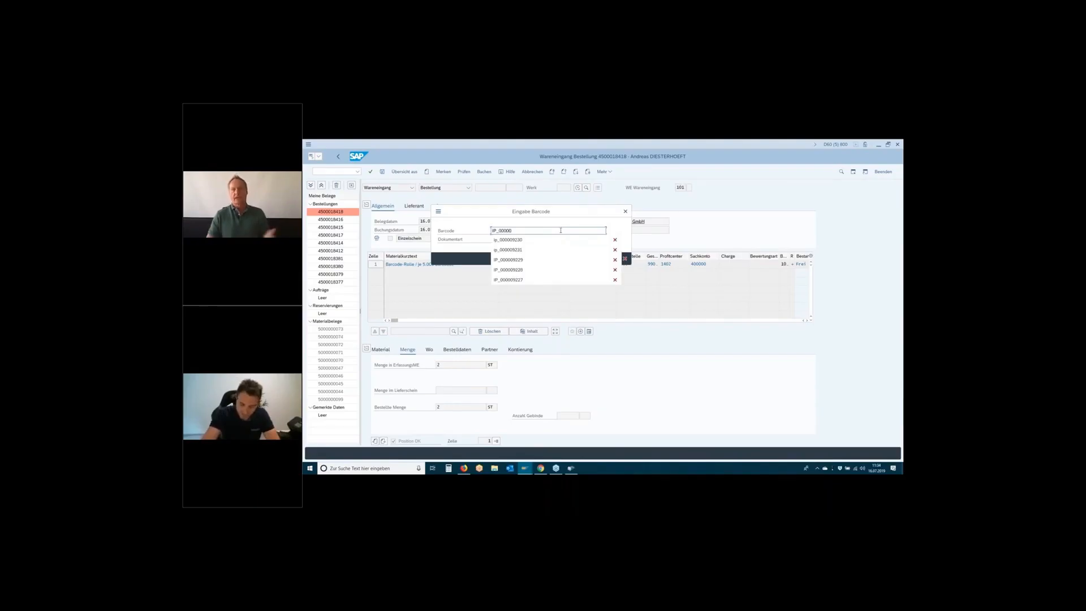
type("9232")
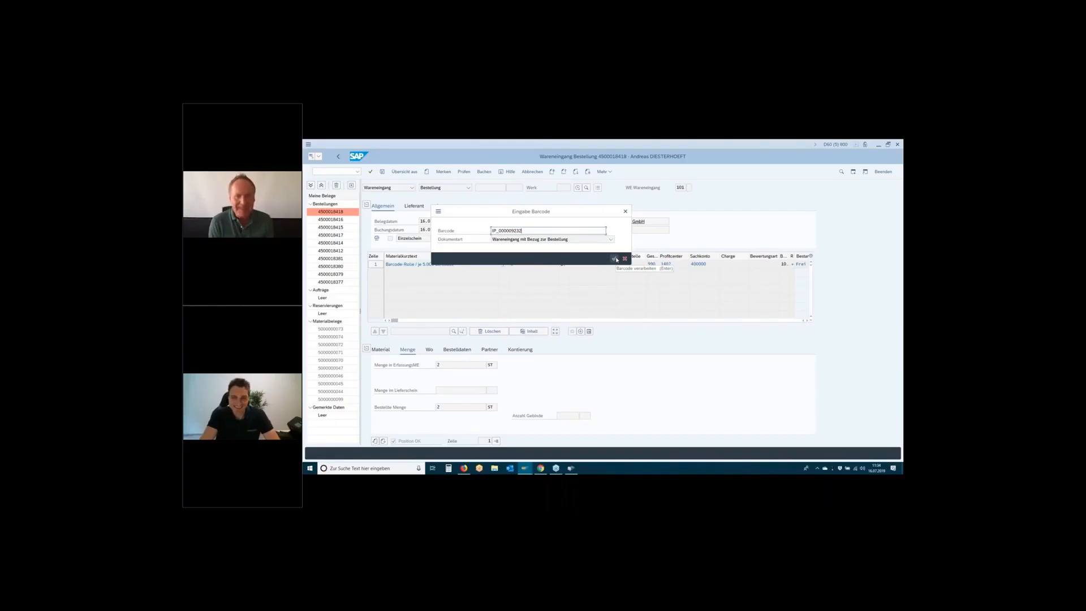
left_click(614, 258)
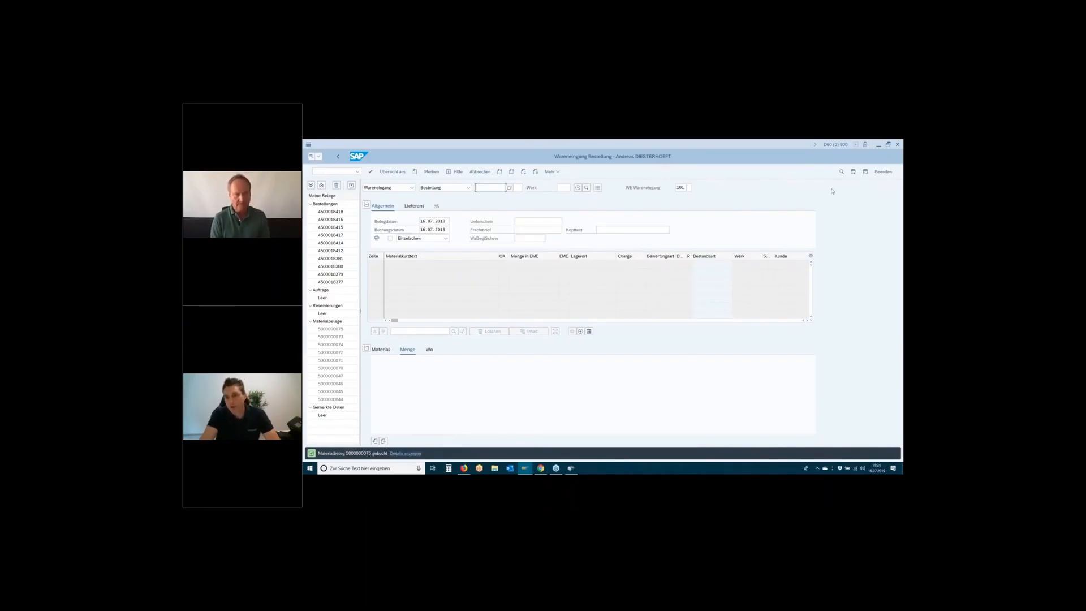
Open the ArchiveLink monitor (OAM1) in a new session and bring up the selection for open internal barcodes.
left_click(854, 174)
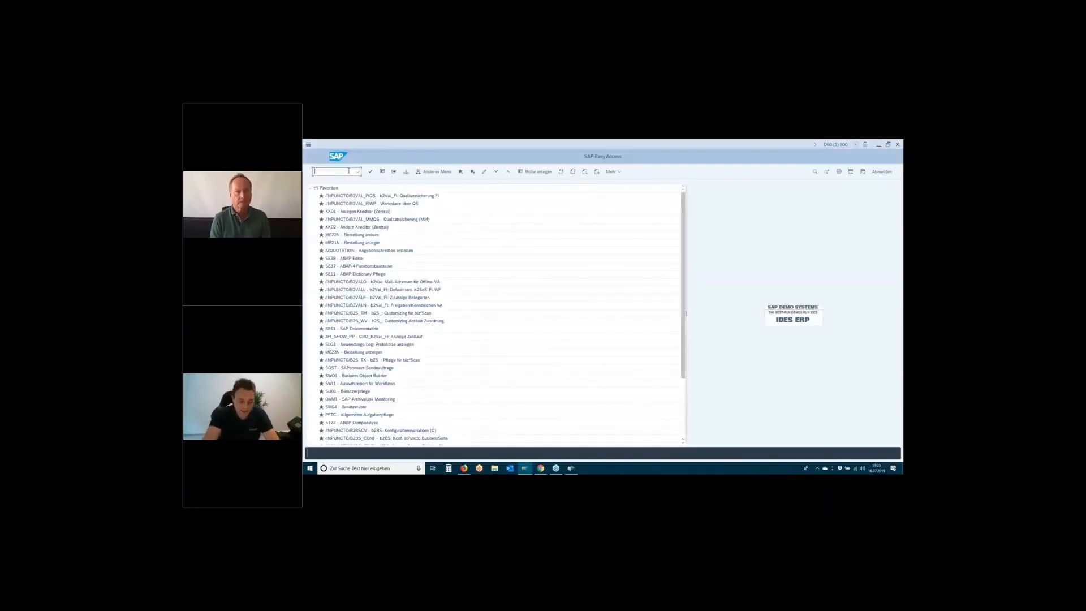
type("OAM1")
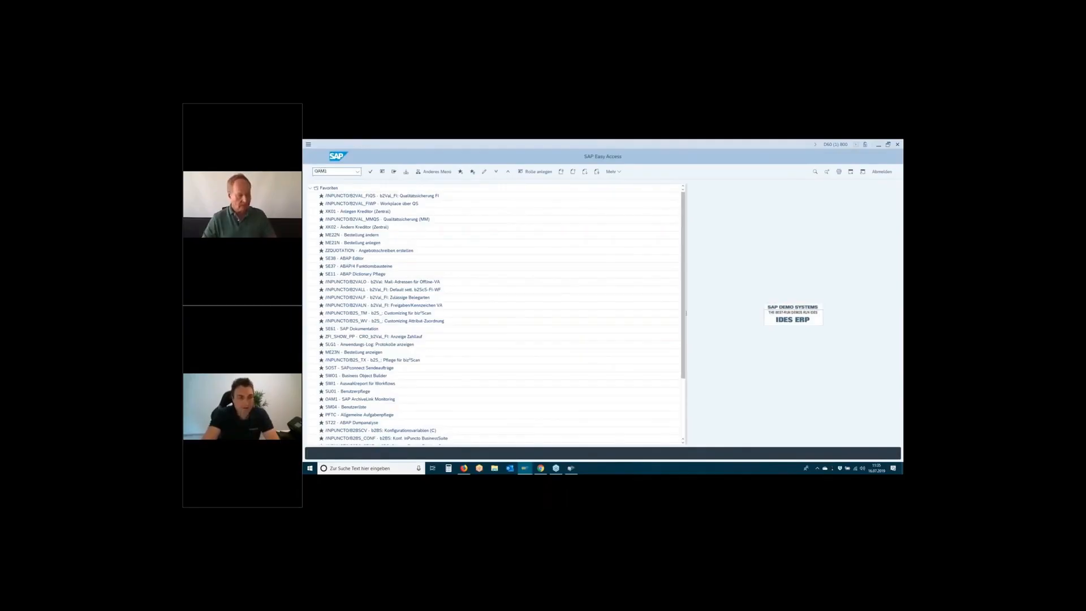
key("Return")
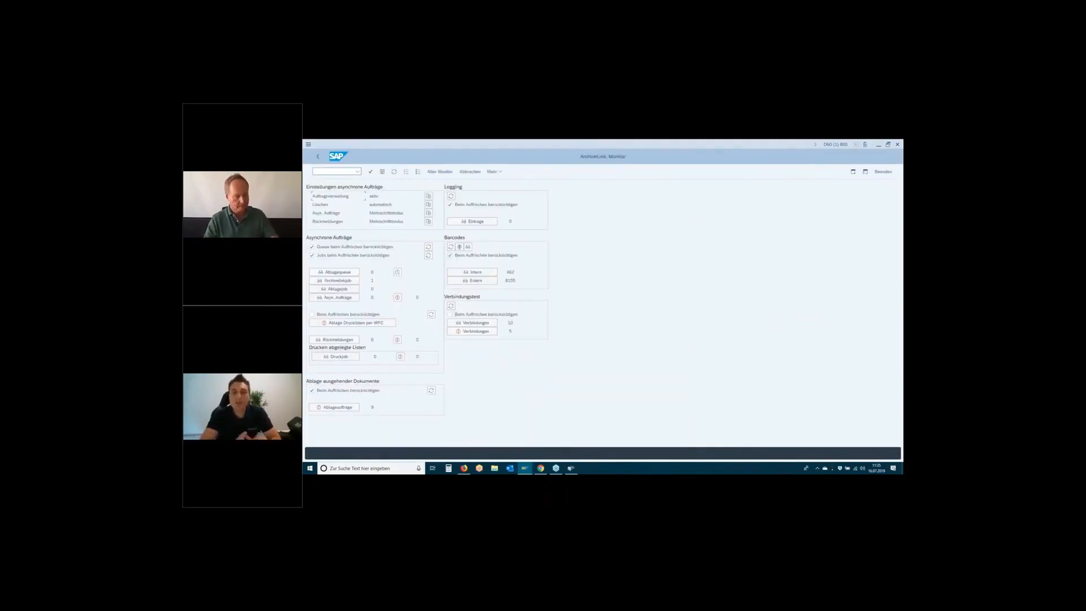
left_click(478, 273)
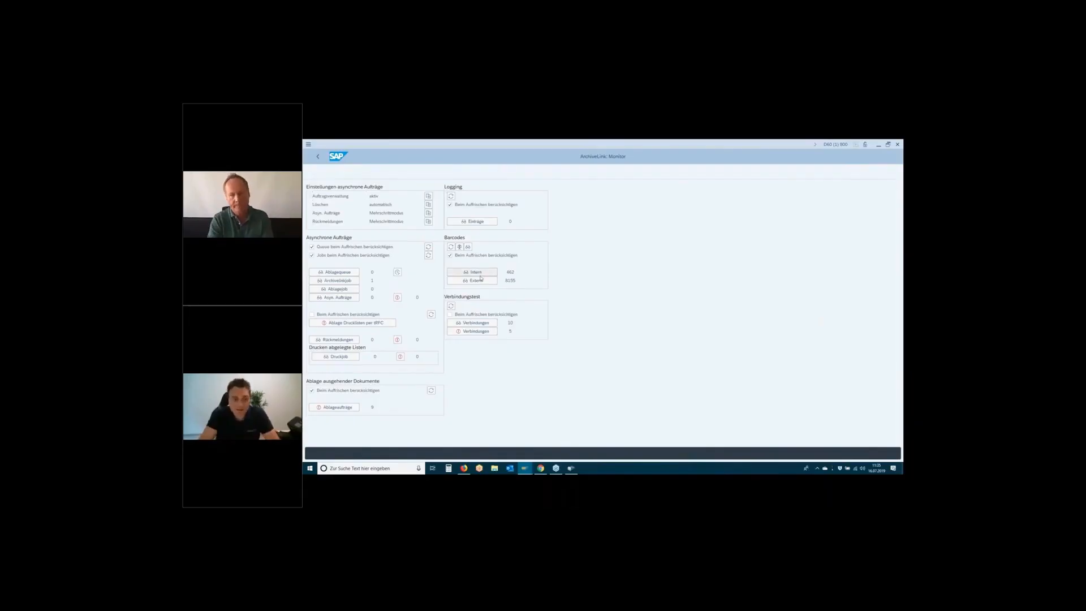
List the open internal barcode entries dated 16.07.2019.
left_click(424, 229)
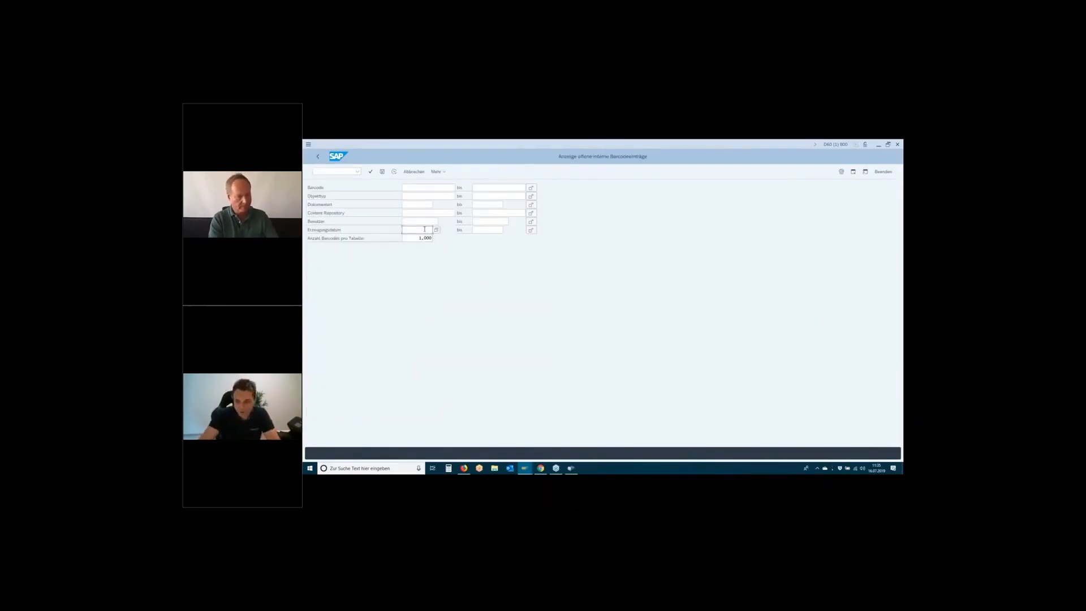
type("16")
key("Down")
key("Tab")
left_click(395, 171)
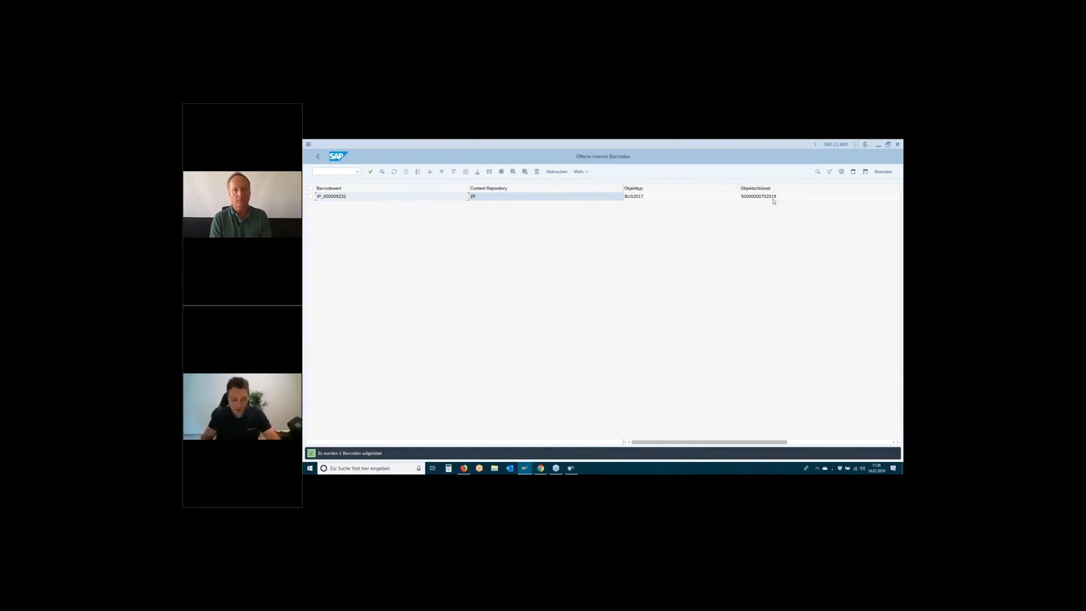
Return to the goods receipt session and load the mobile phone purchase order by its order number.
mouse_move(532, 465)
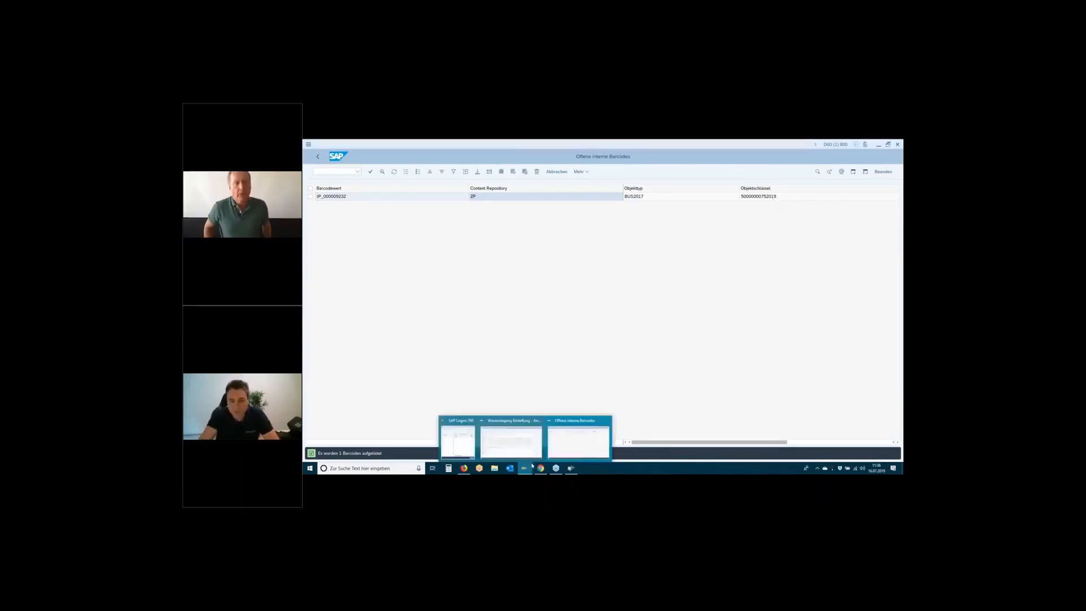
left_click(511, 440)
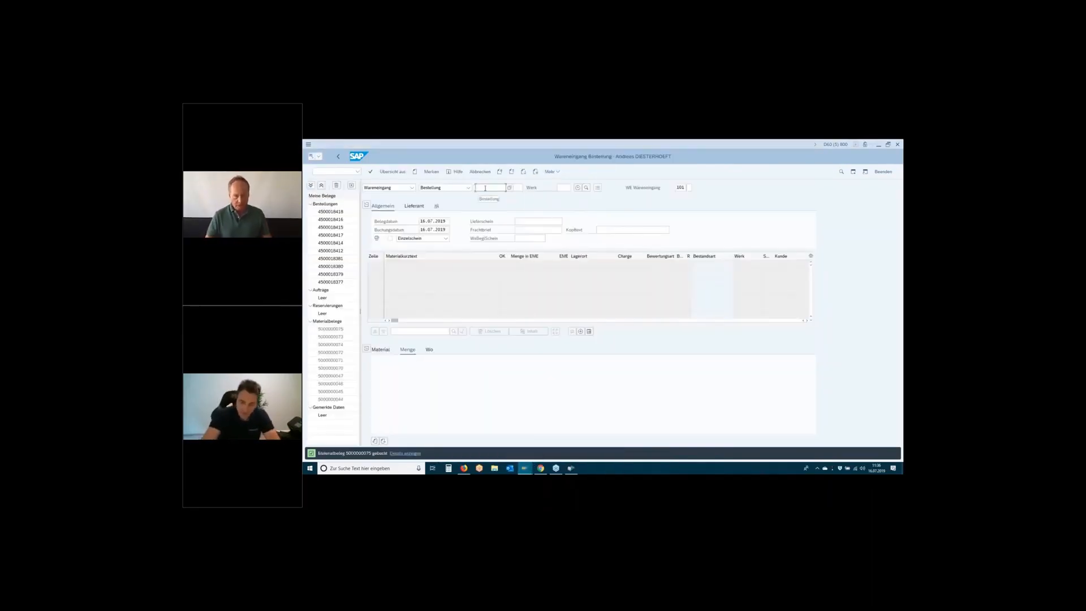
left_click(485, 188)
type("45000")
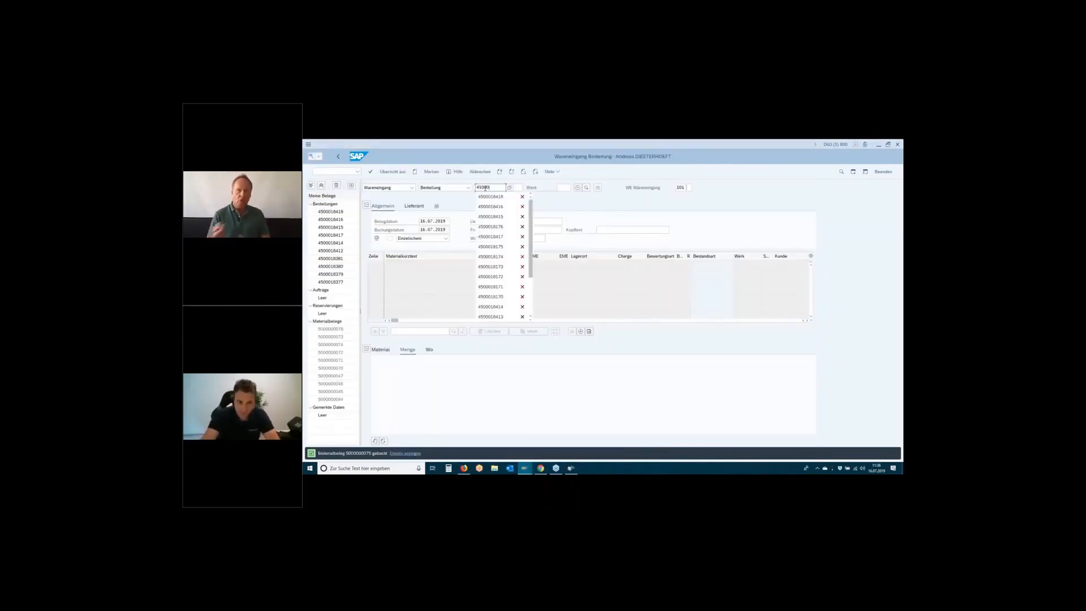
type("18418")
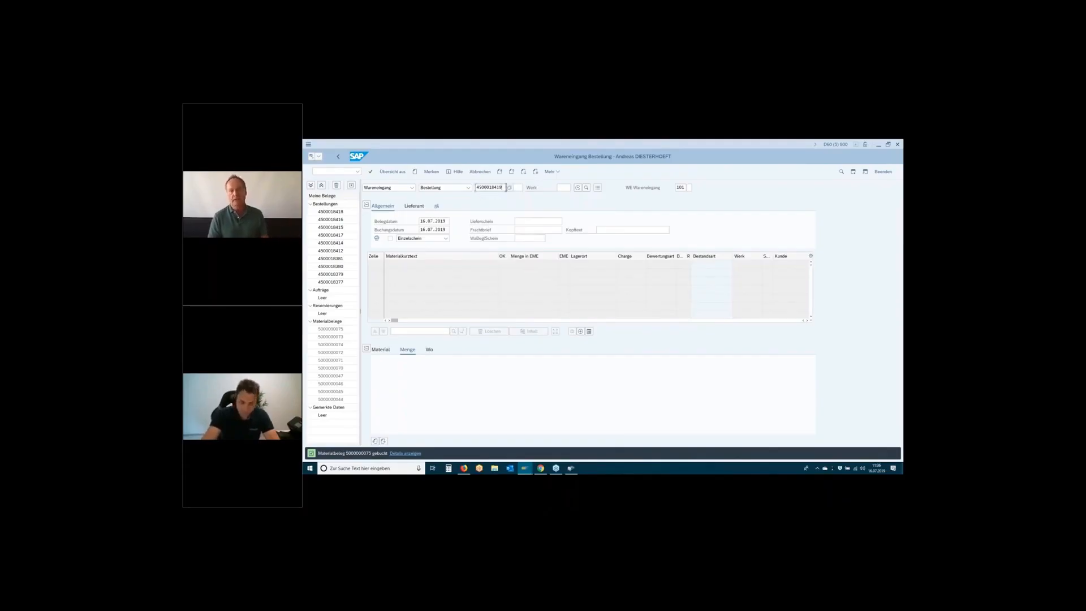
key("Return")
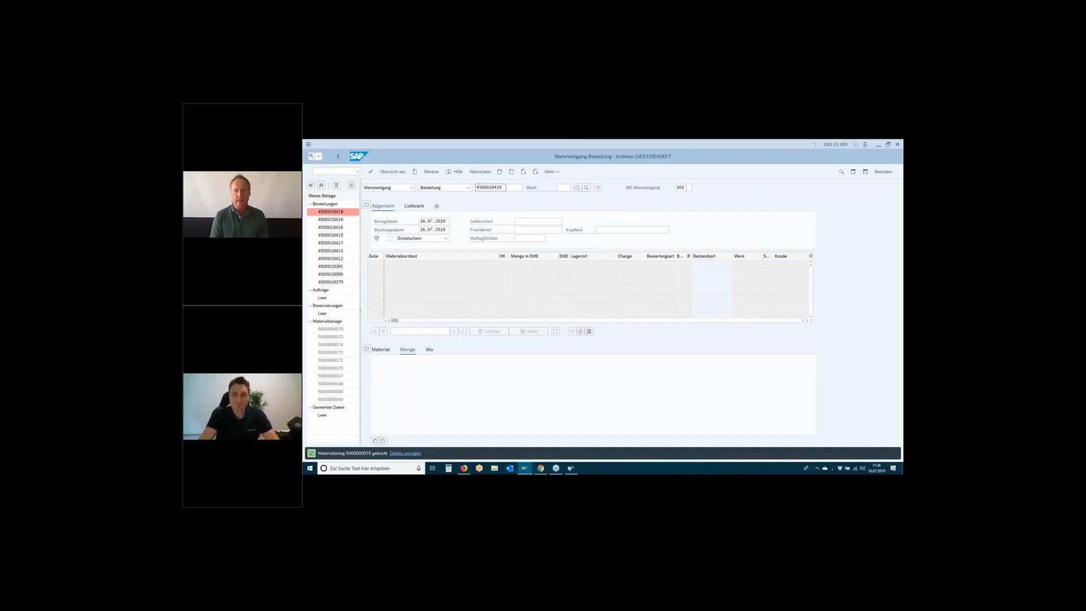
Mark the mobile phone item as OK and post its goods receipt with barcode IP_000009233.
left_click(381, 266)
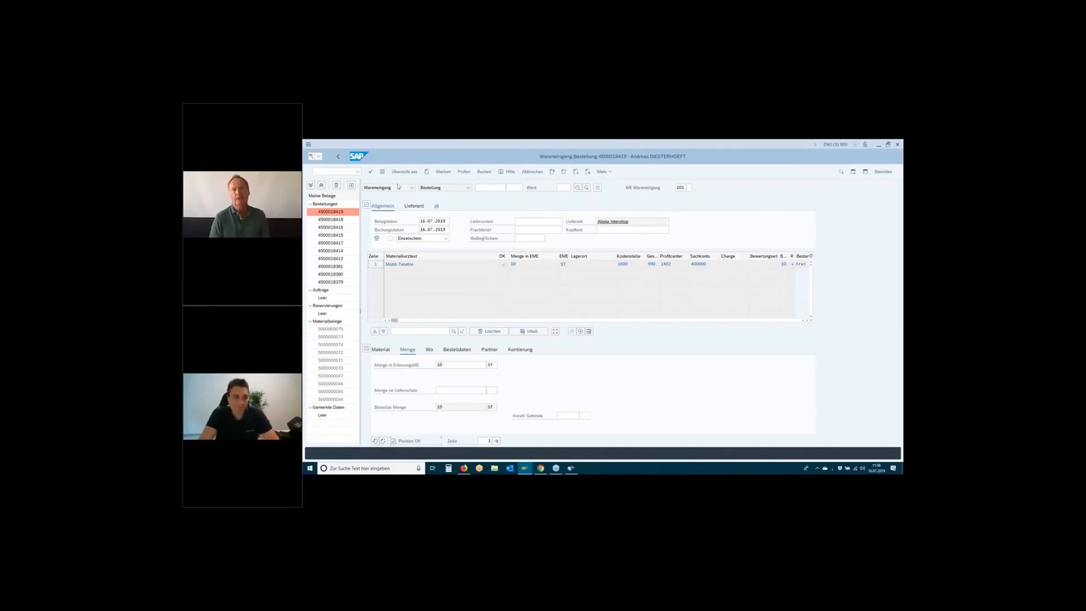
left_click(383, 172)
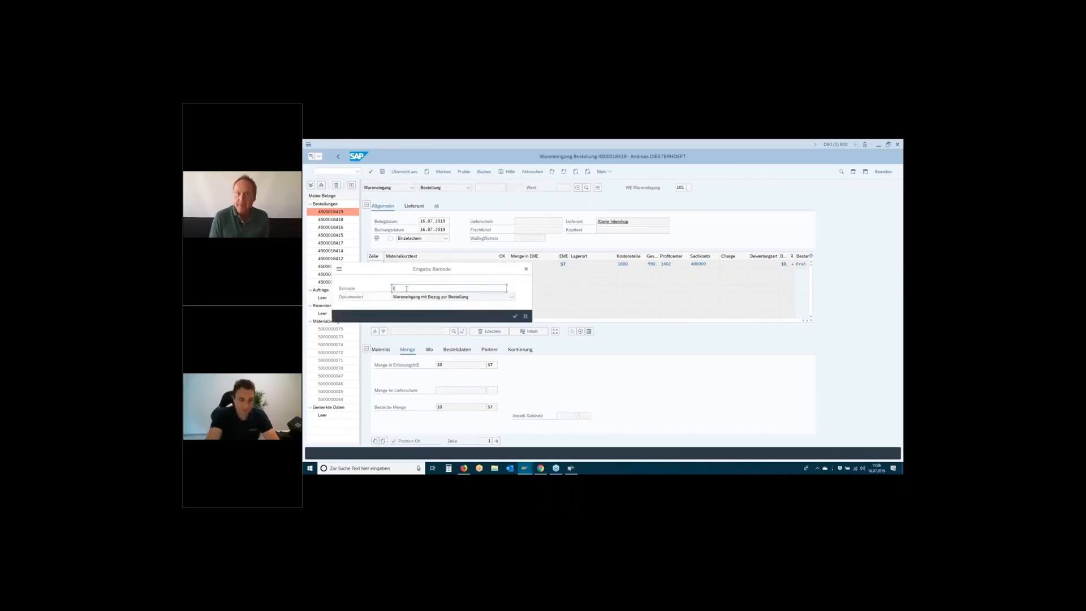
type("IP")
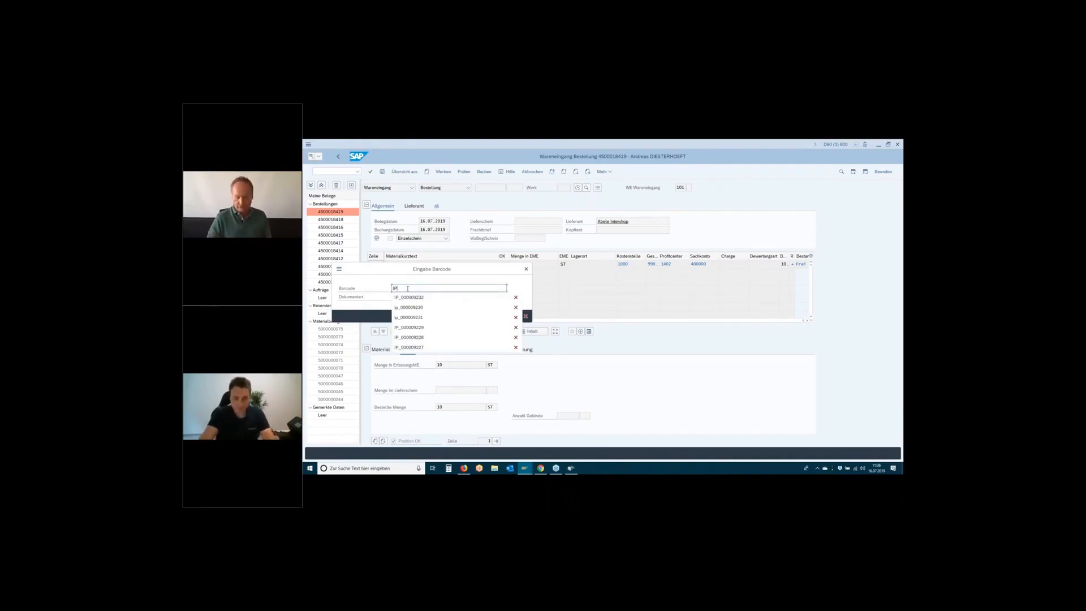
key("Down")
key("Return")
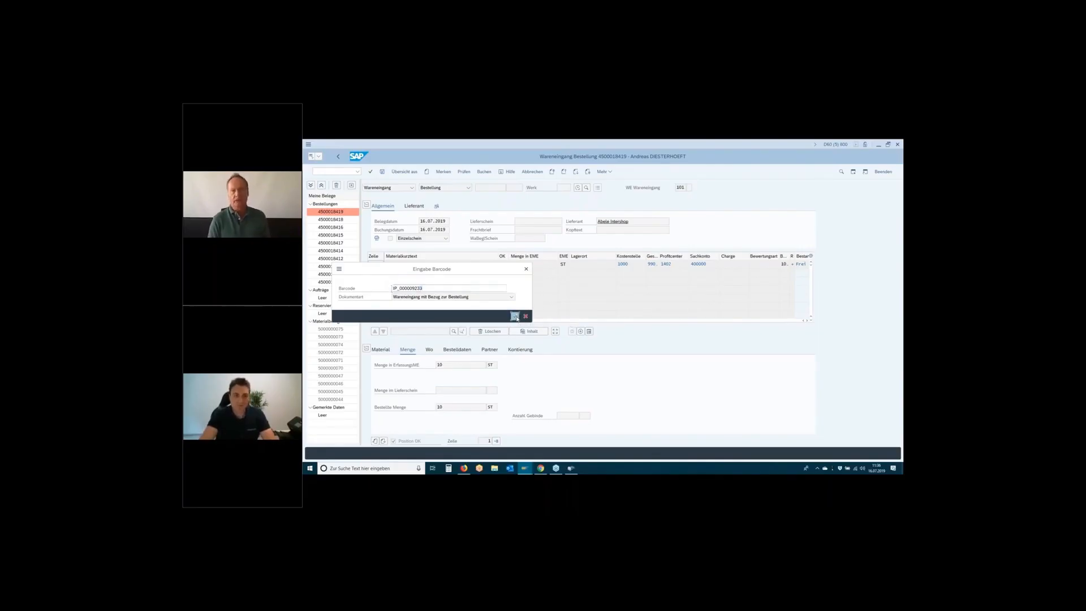
left_click(515, 316)
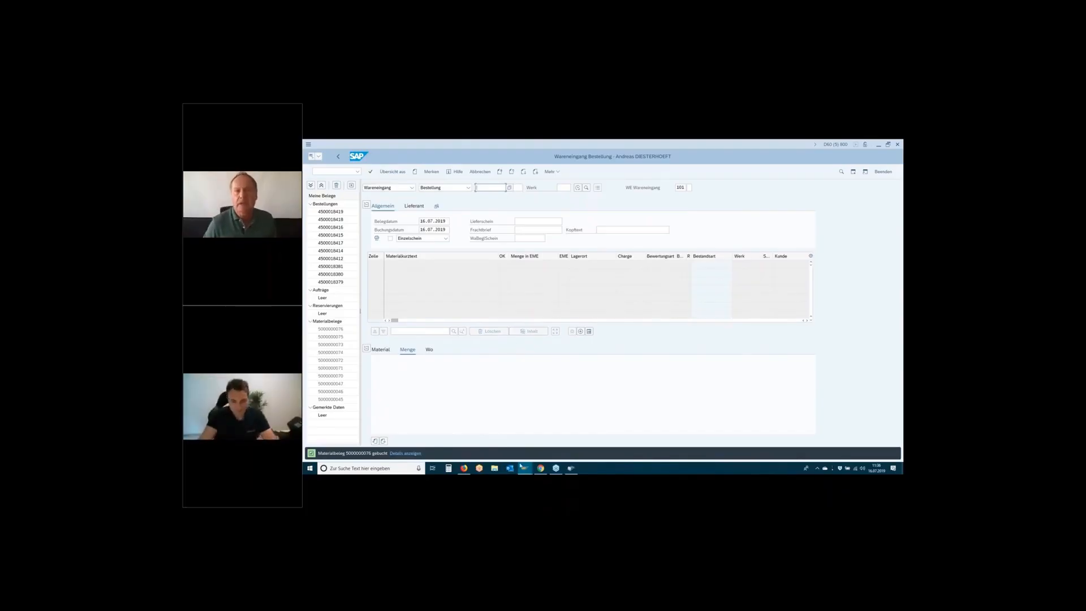
Go back to the open internal barcodes list and refresh it to check the barcode entries.
mouse_move(524, 468)
left_click(559, 443)
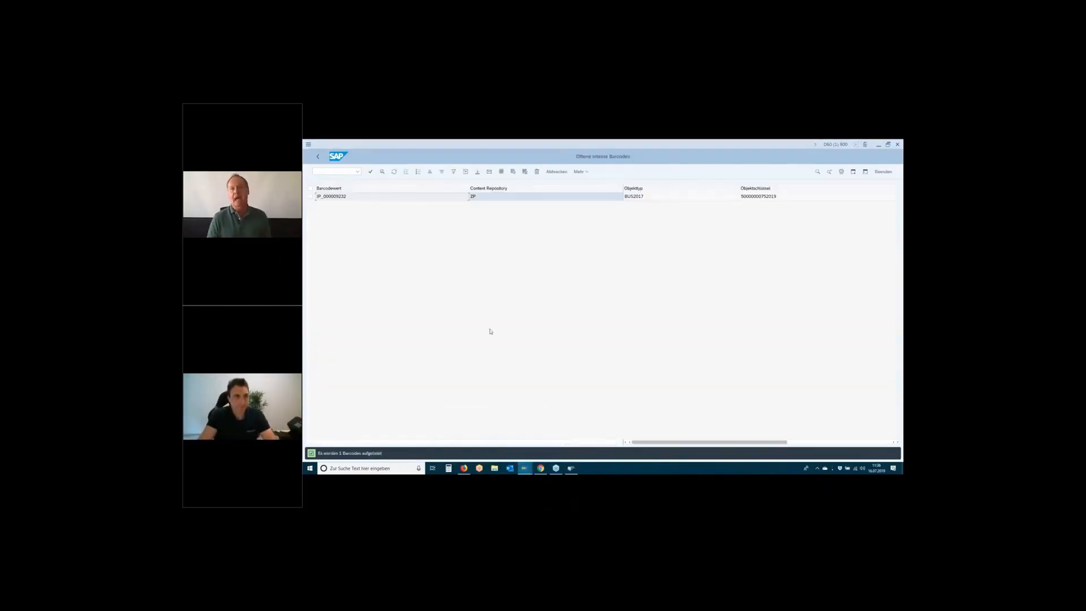
left_click(395, 172)
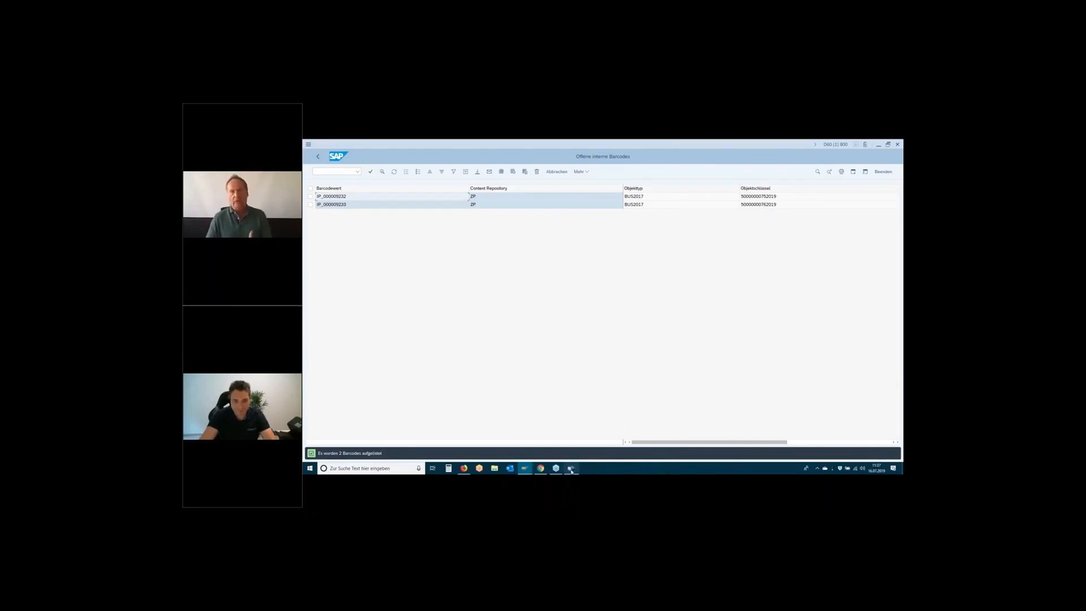
Switch to biz²Scanner, scan the PAQ GmbH and Abele Intershop delivery notes, and page through both scans.
left_click(571, 469)
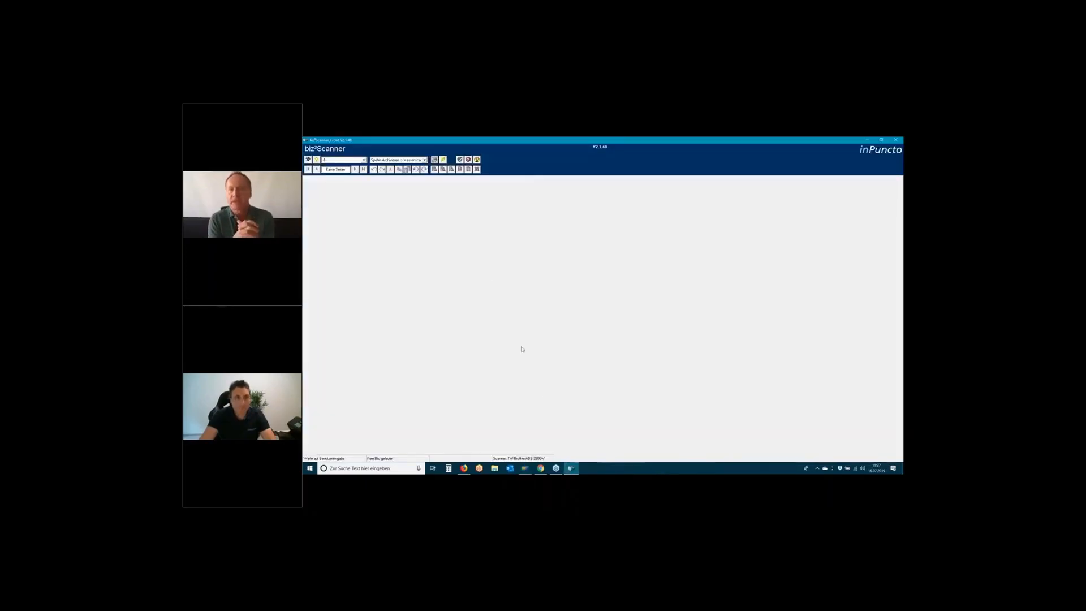
left_click(444, 160)
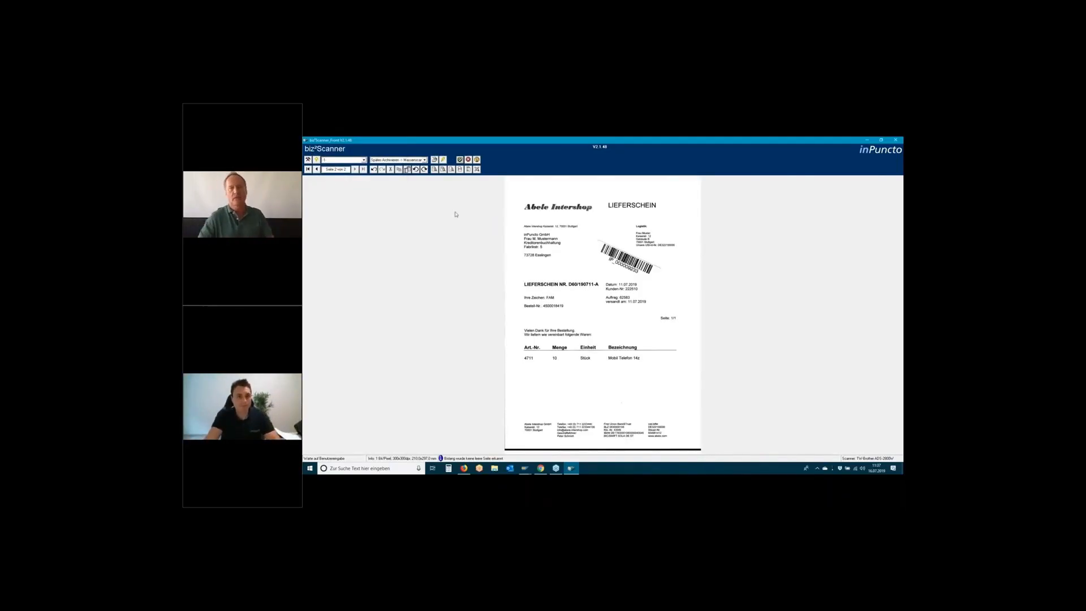
left_click(308, 169)
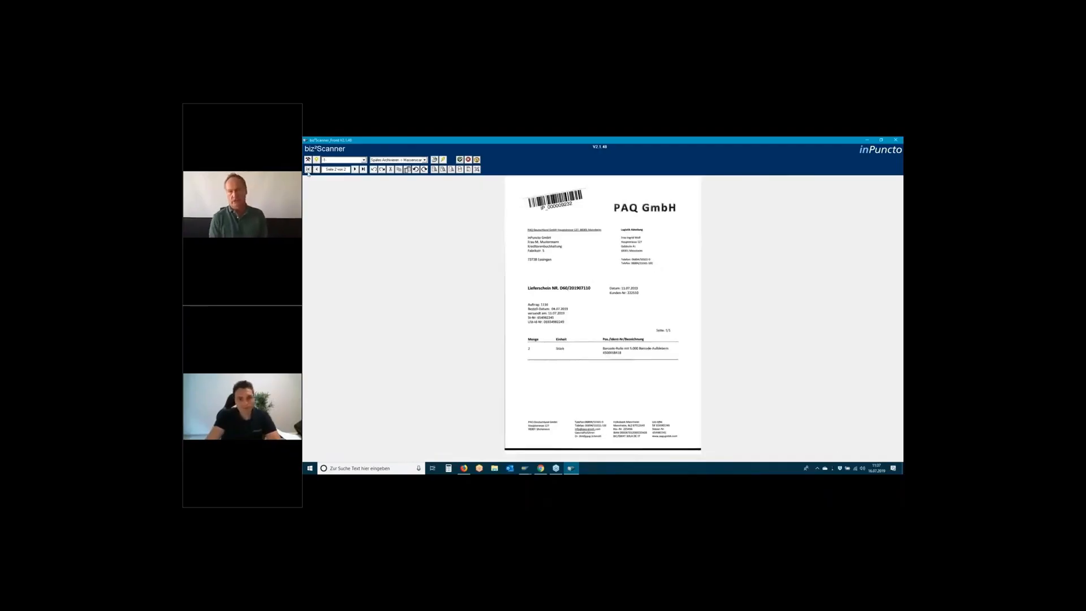
left_click(354, 169)
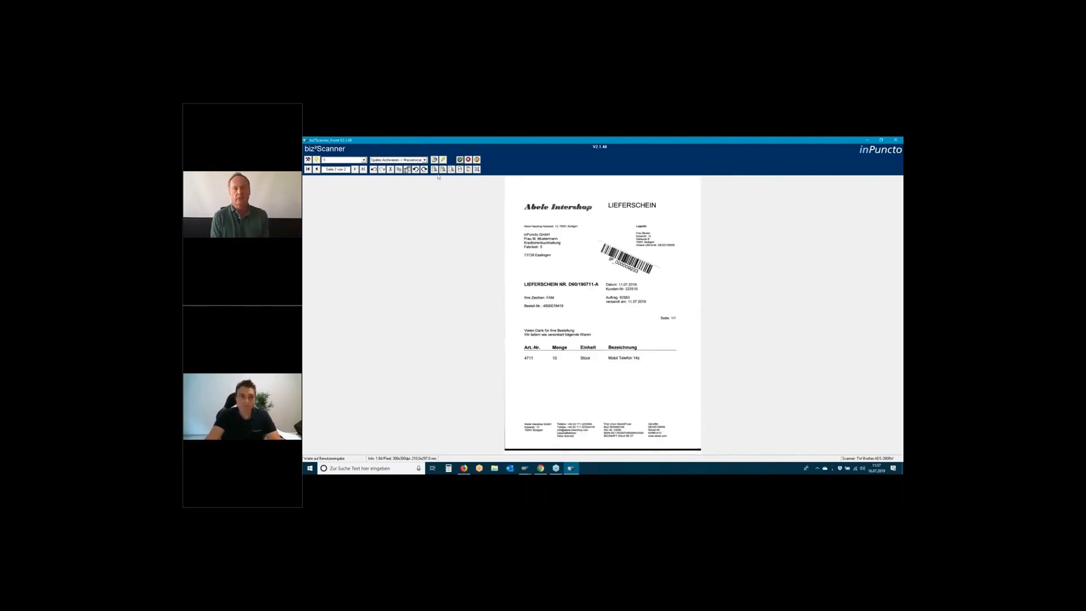
Save the scanned delivery note batch in biz²Scanner, and switch back to SAP to refresh the open internal barcodes list.
left_click(461, 160)
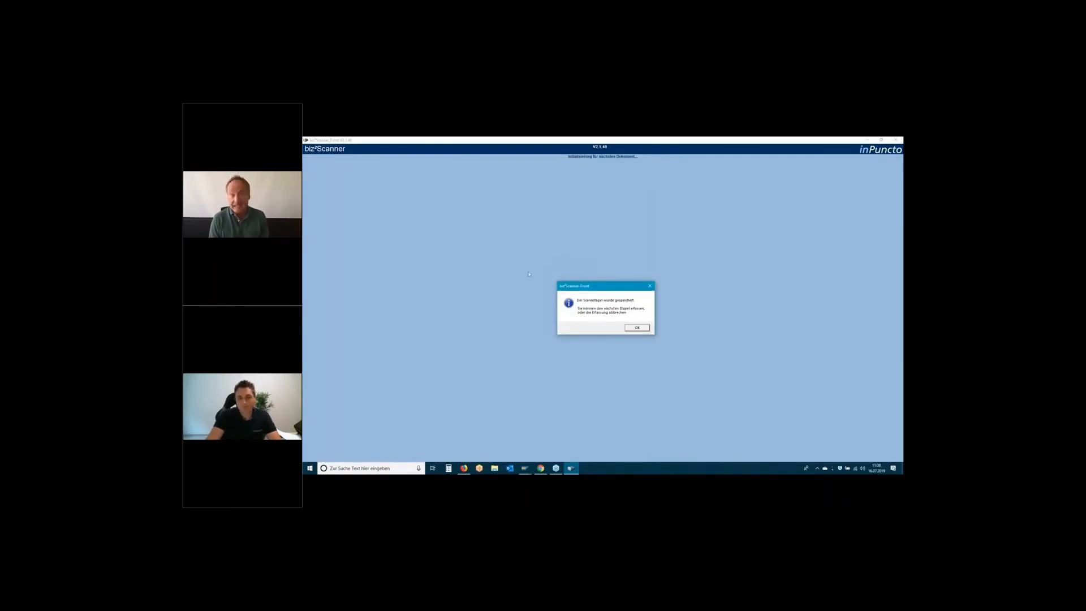
left_click(636, 328)
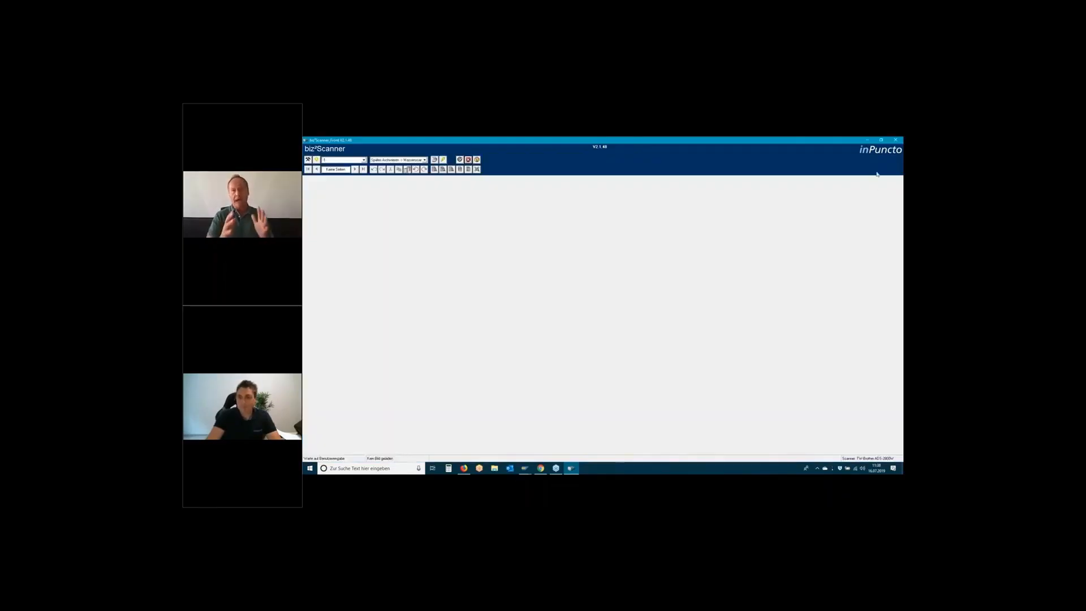
left_click(868, 141)
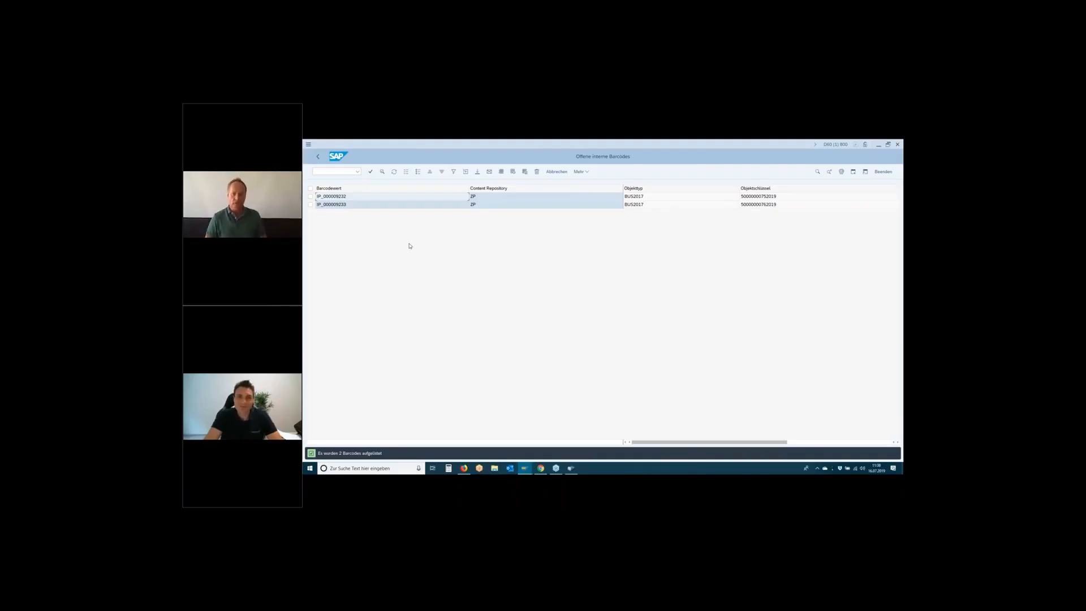
left_click(394, 171)
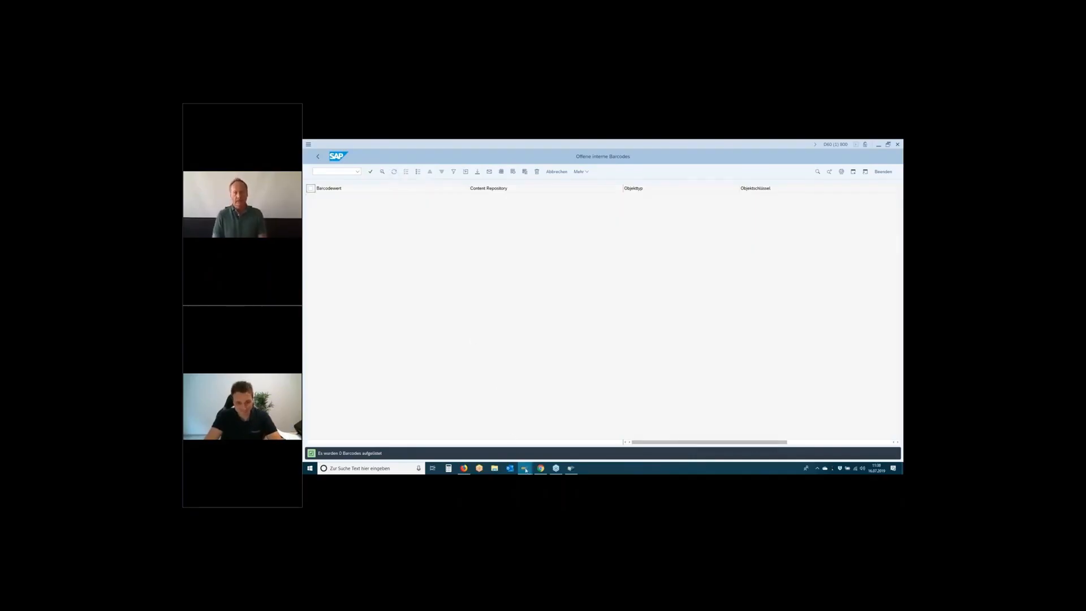
Return to the goods receipt session, set the transaction to Anzeigen for Materialbeleg, and display the mobile phone receipt's material document.
mouse_move(525, 468)
left_click(531, 446)
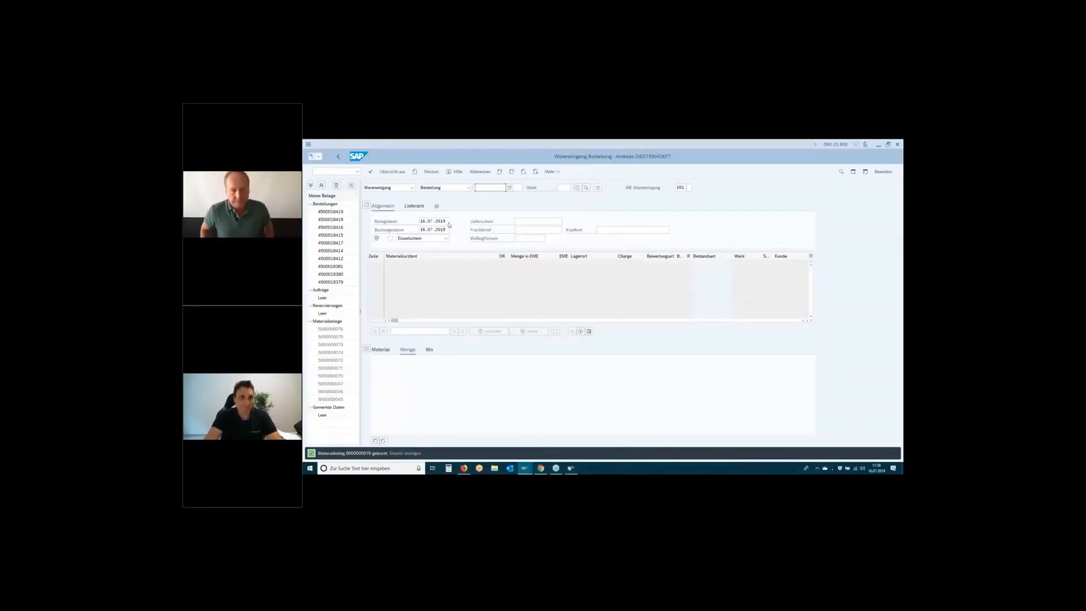
left_click(413, 187)
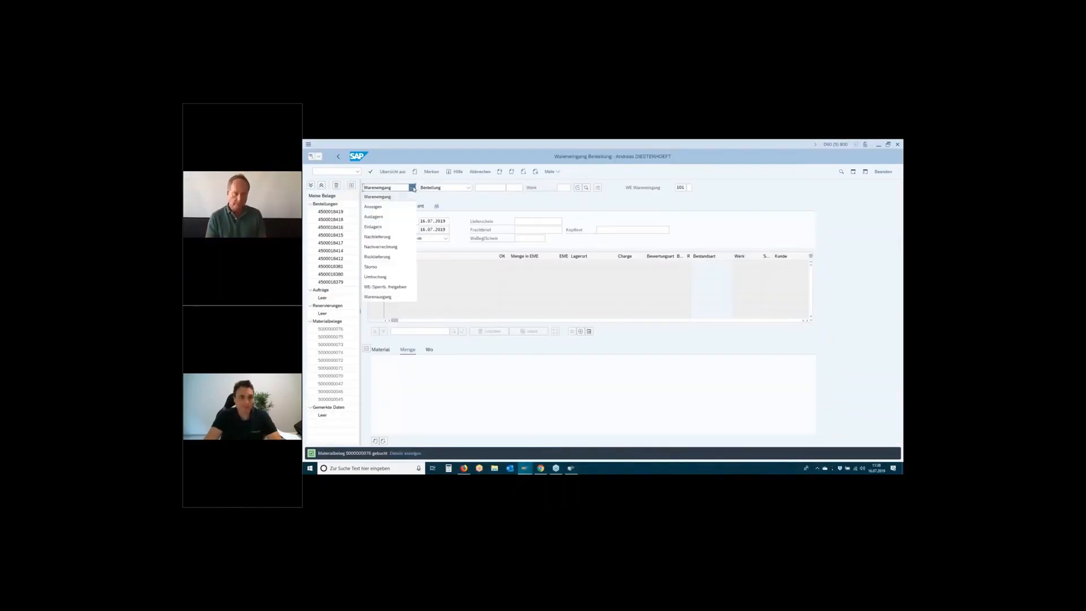
left_click(413, 206)
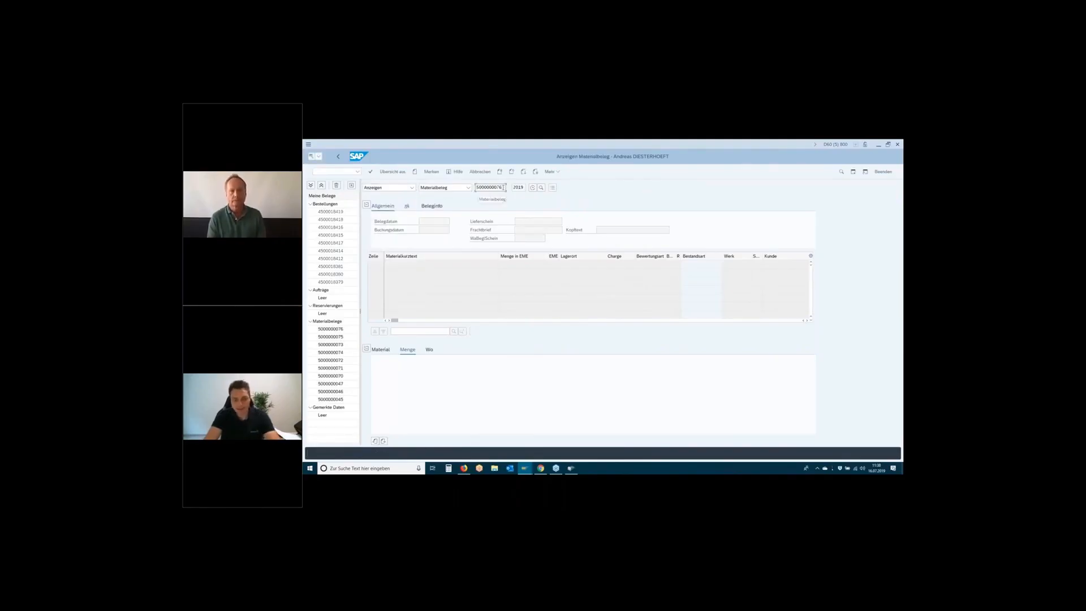
double_click(330, 328)
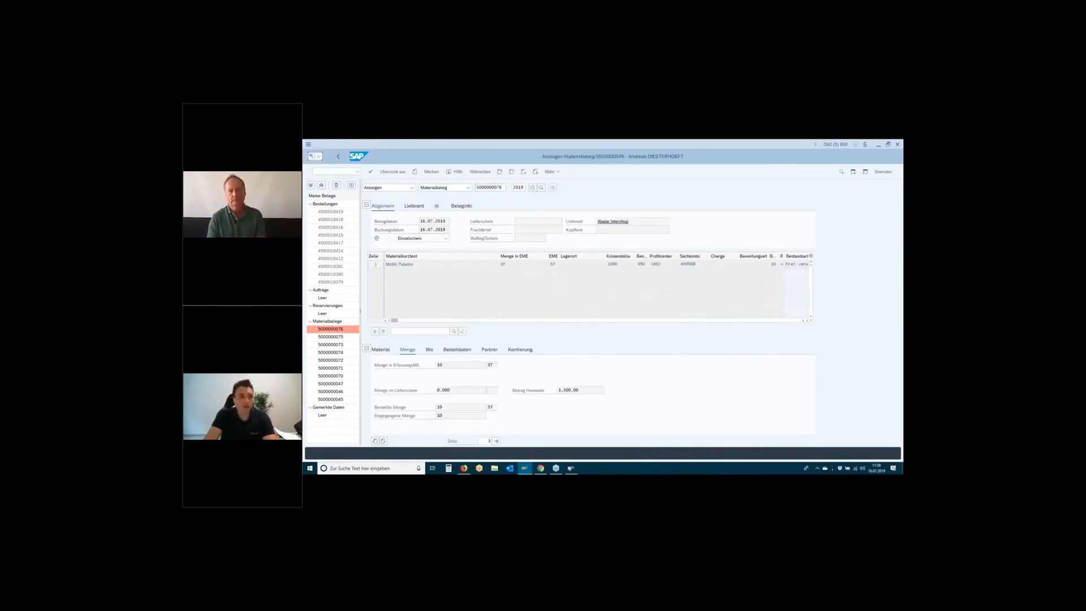
View the archived Abele Intershop delivery note from the mobile phone material document's attachment list, and close both the scan and the list.
left_click(316, 156)
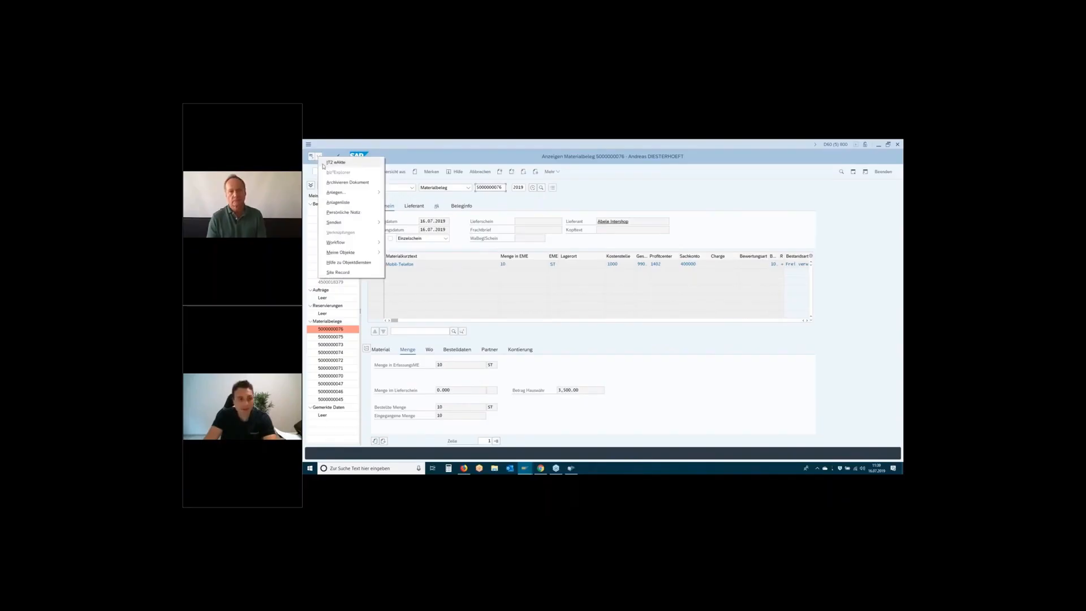
left_click(368, 205)
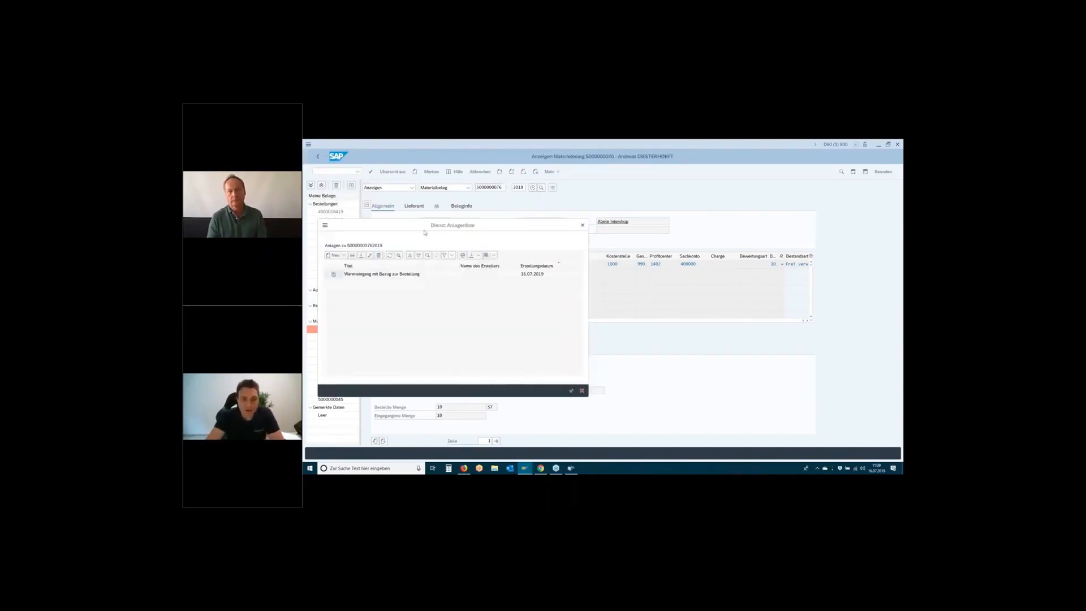
double_click(405, 275)
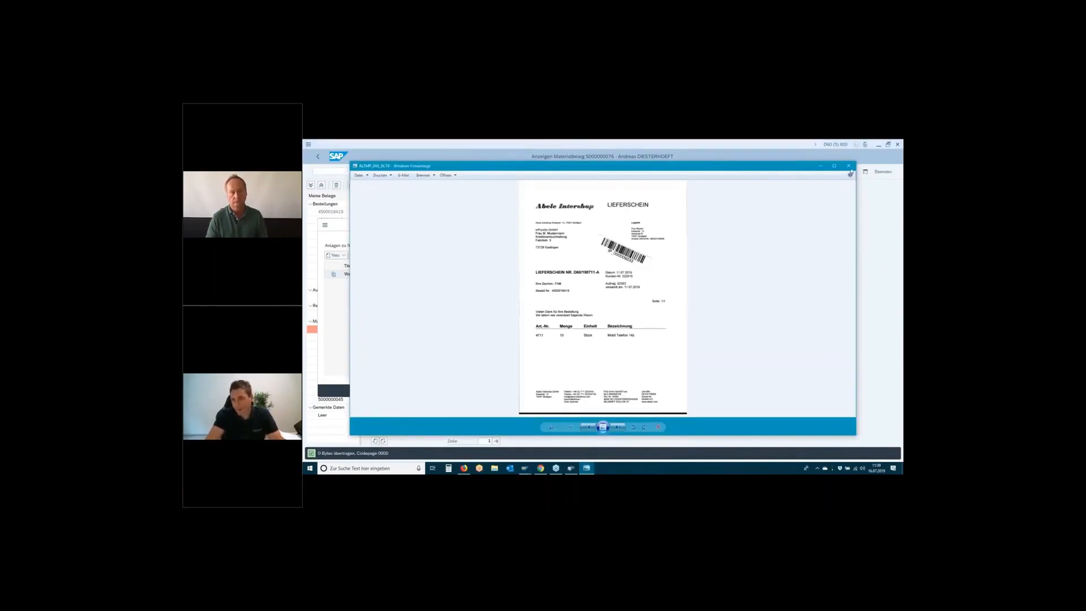
left_click(848, 166)
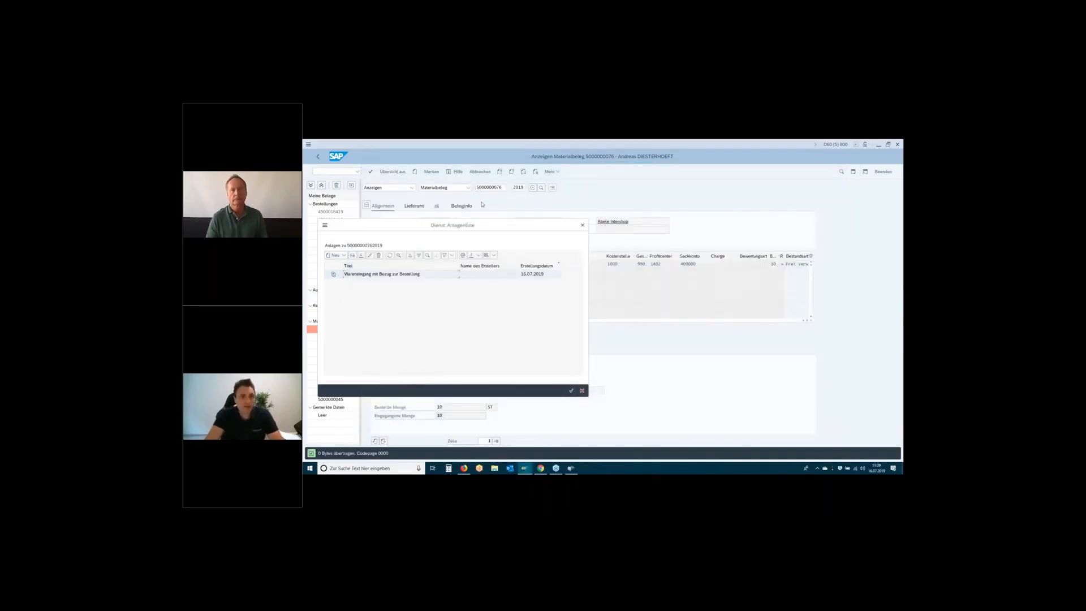
left_click(582, 226)
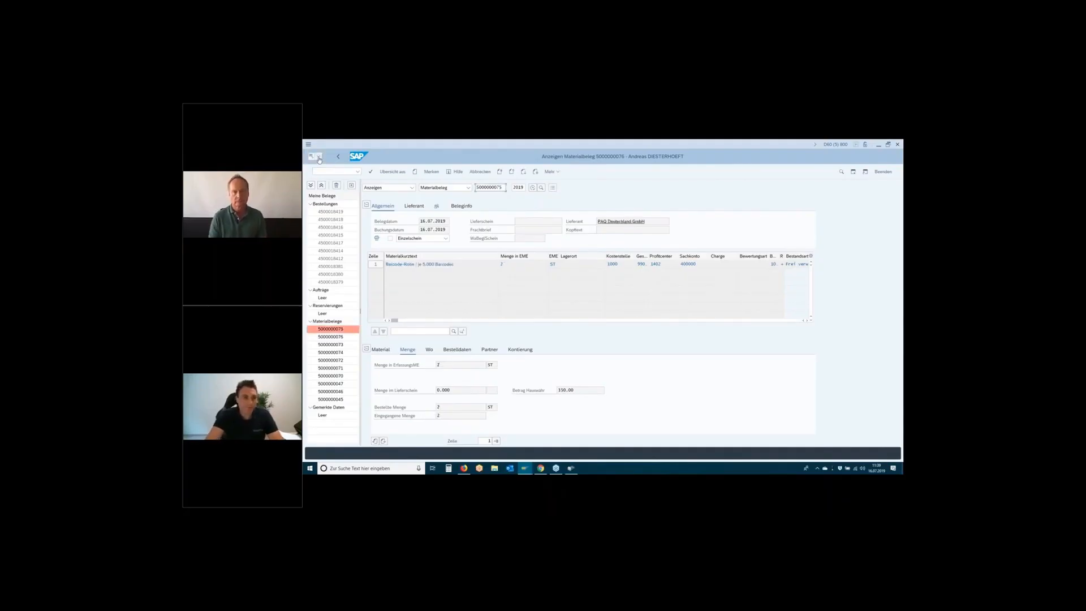
Display the PAQ Deutschland GmbH material document and open its archived delivery note from the attachment list.
left_click(353, 208)
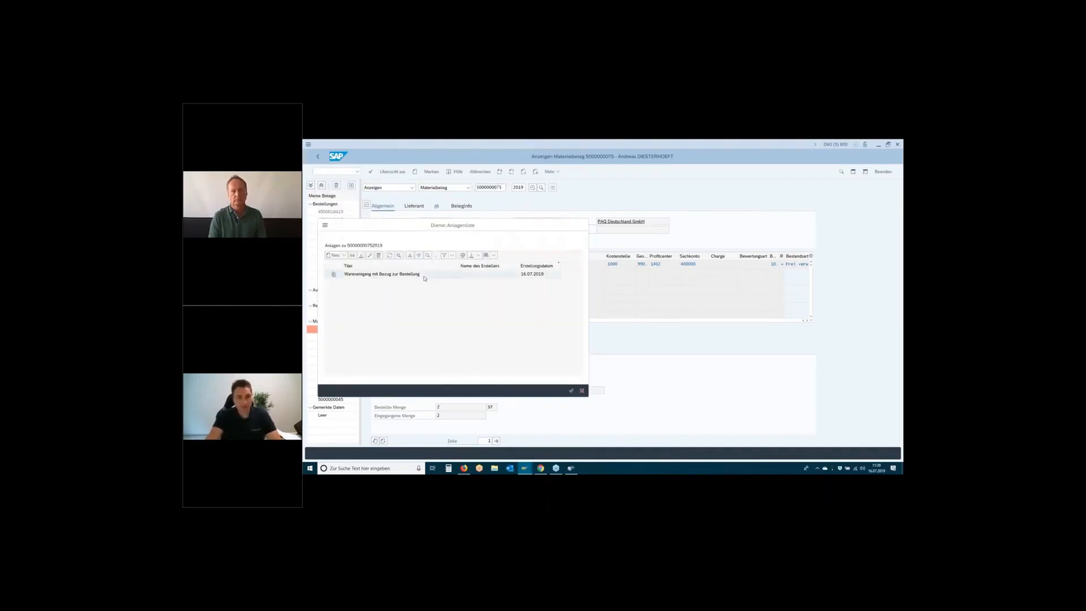
double_click(424, 275)
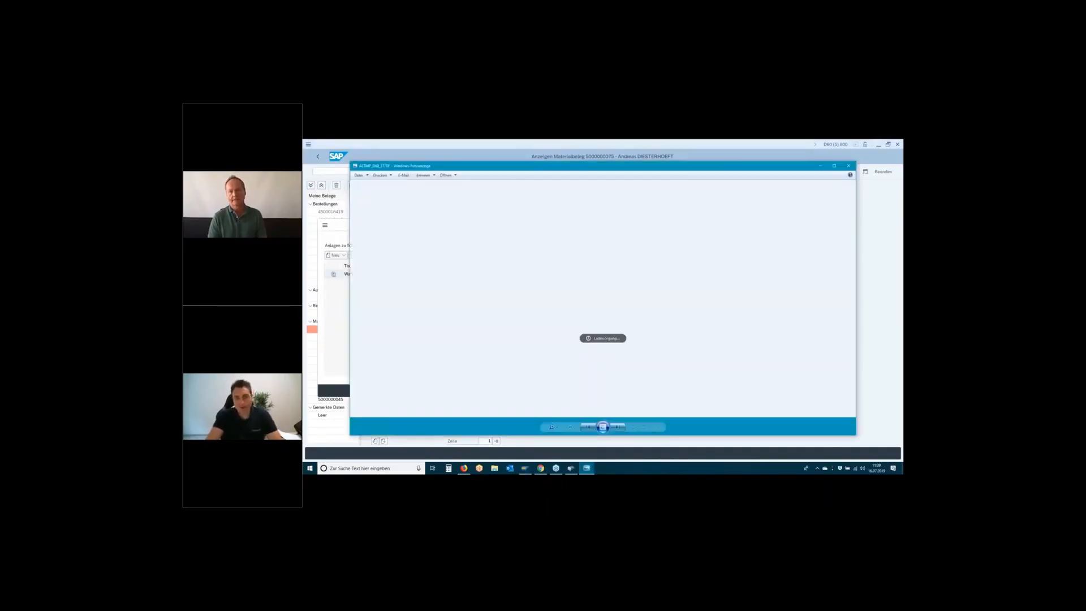